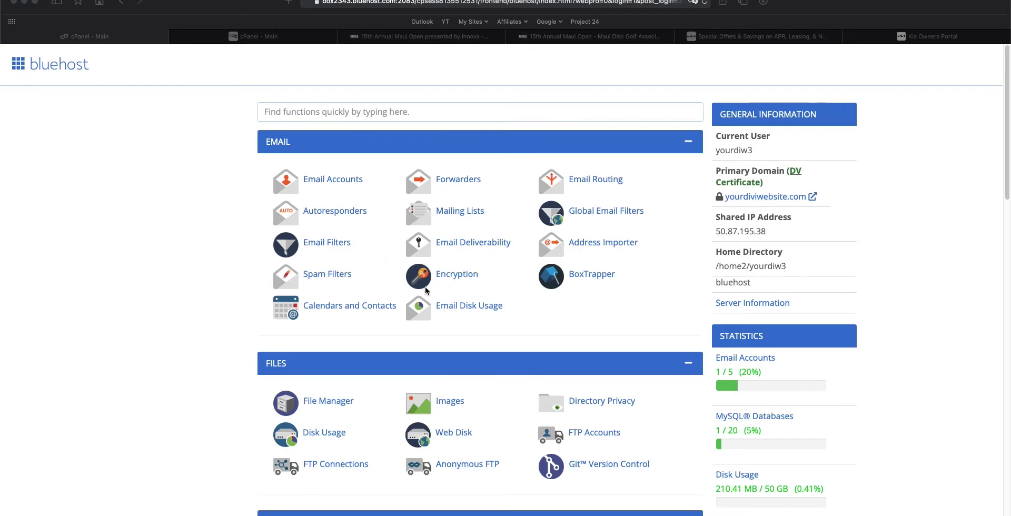
Step: Bring up the live '15th Annual Maui Open presented by Innova' event page
{"action": "scroll", "coordinate": [476, 292], "scroll_direction": "down", "scroll_amount": 5}
{"action": "scroll", "coordinate": [477, 314], "scroll_direction": "up", "scroll_amount": 2}
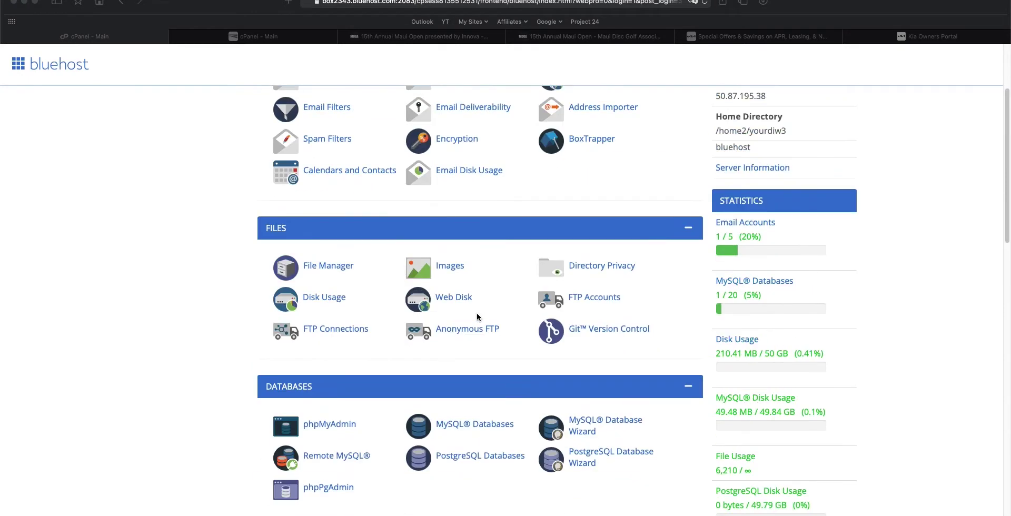
{"action": "scroll", "coordinate": [477, 317], "scroll_direction": "up", "scroll_amount": 3}
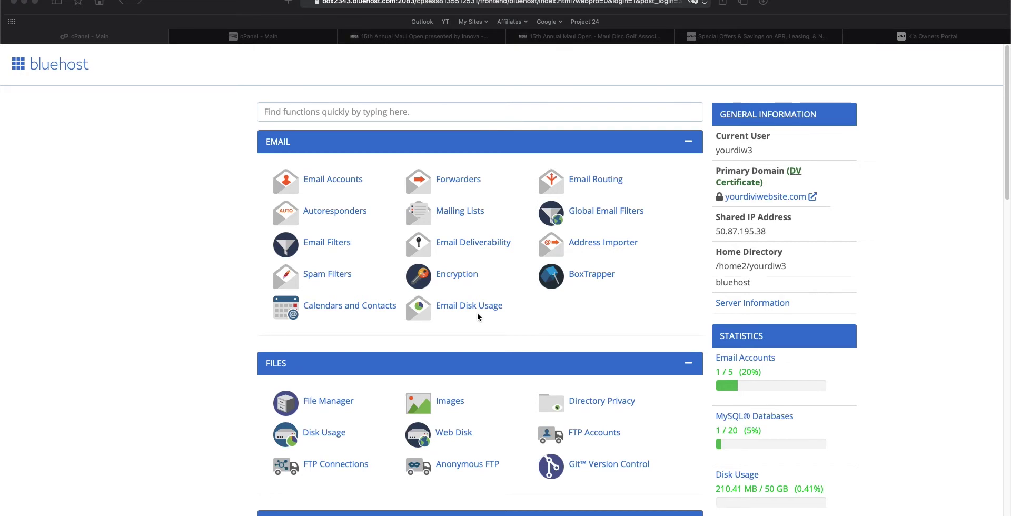
{"action": "left_click", "coordinate": [431, 38]}
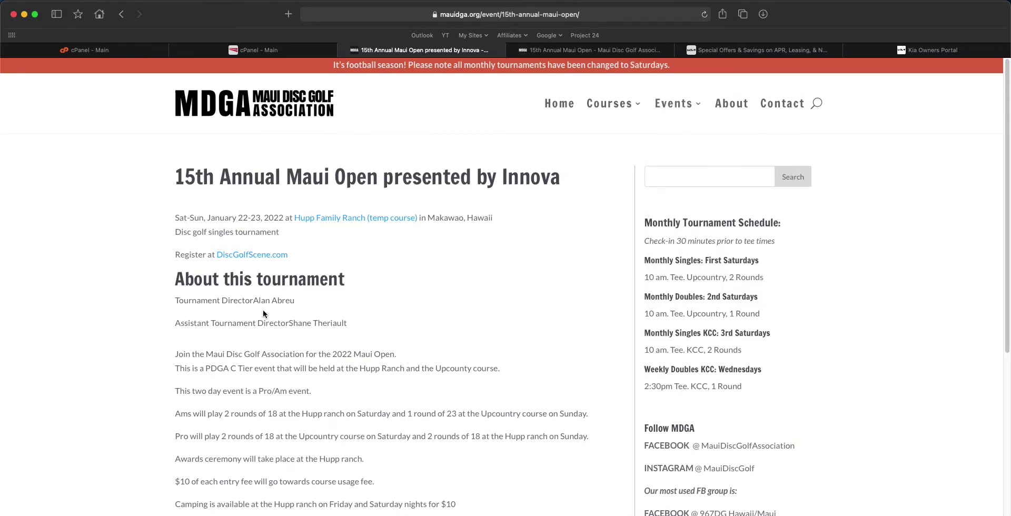
Step: Look over the live event page, then switch to its staging.mauidga.org copy
{"action": "scroll", "coordinate": [264, 310], "scroll_direction": "down", "scroll_amount": 5}
{"action": "scroll", "coordinate": [298, 403], "scroll_direction": "up", "scroll_amount": 3}
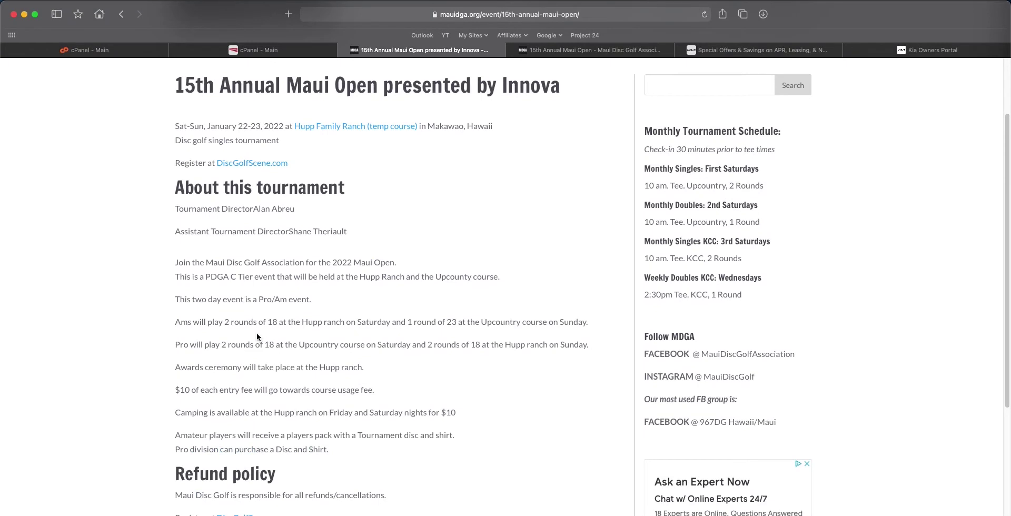
{"action": "scroll", "coordinate": [257, 333], "scroll_direction": "up", "scroll_amount": 3}
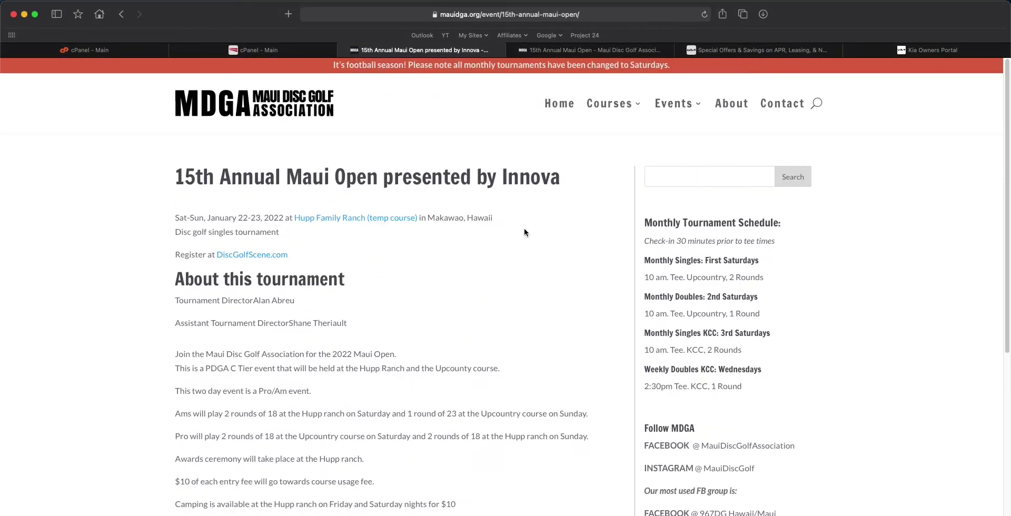
{"action": "left_click", "coordinate": [599, 50]}
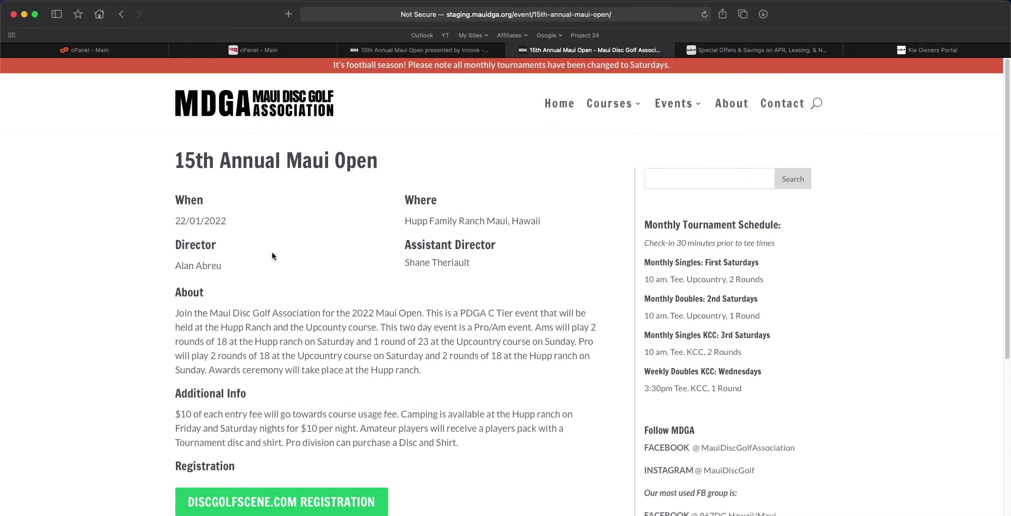
Step: Flip between the live and staging Maui Open pages, then show Kia Special Offers for ZIP 96753
{"action": "left_click", "coordinate": [428, 56]}
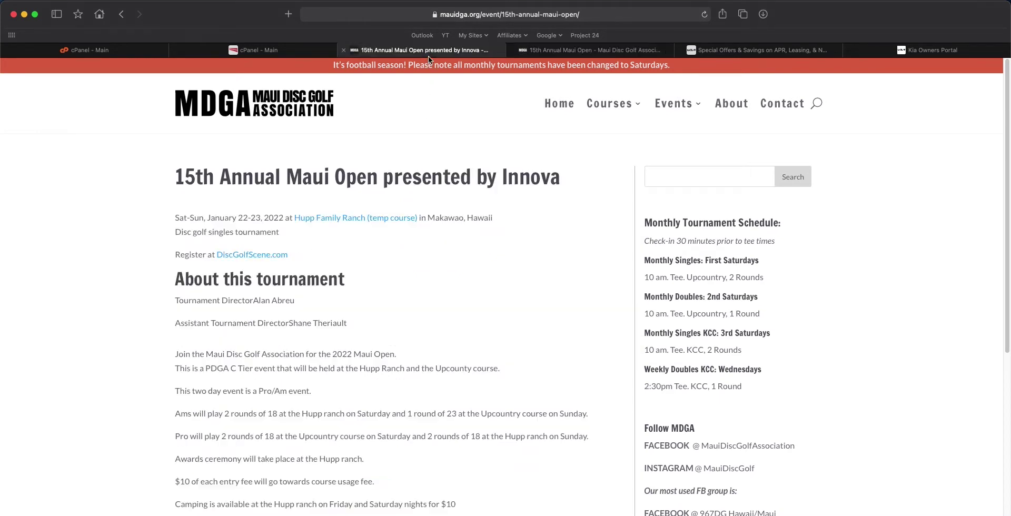
{"action": "left_click", "coordinate": [562, 49]}
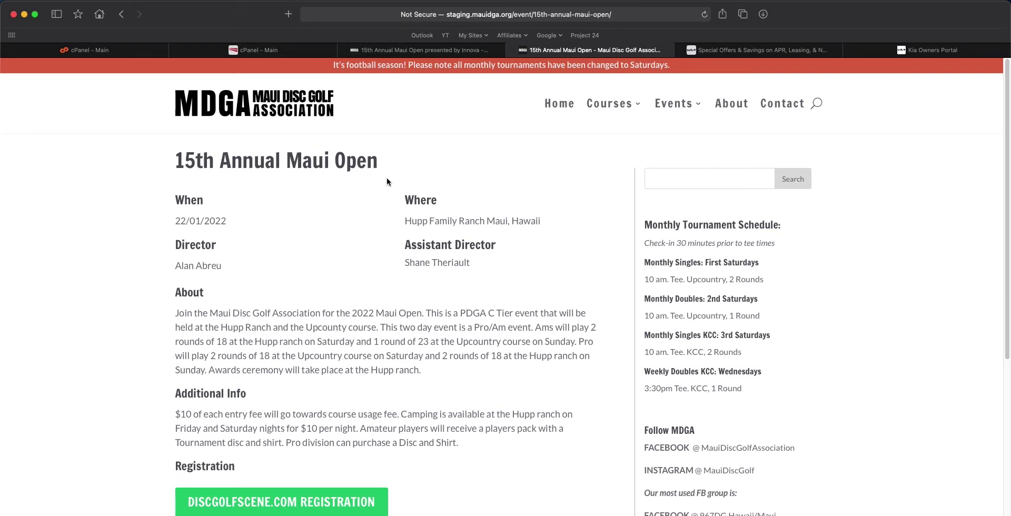
{"action": "left_click", "coordinate": [428, 52]}
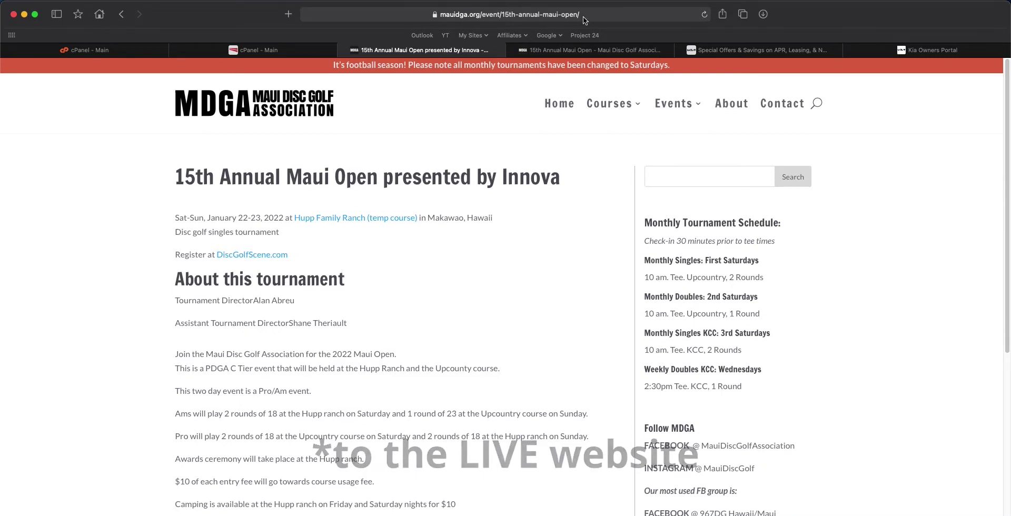
{"action": "left_click", "coordinate": [593, 50]}
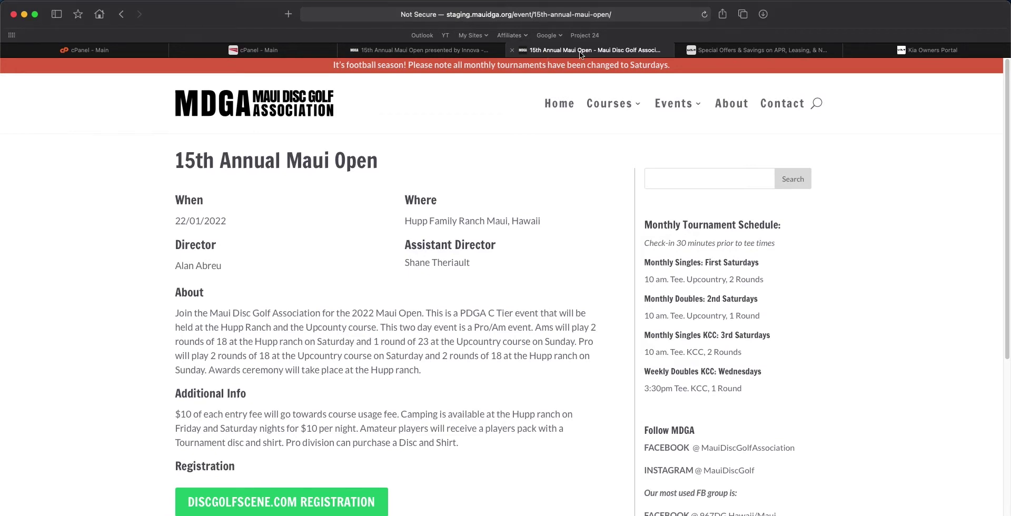
{"action": "key", "text": "ctrl+shift+Tab"}
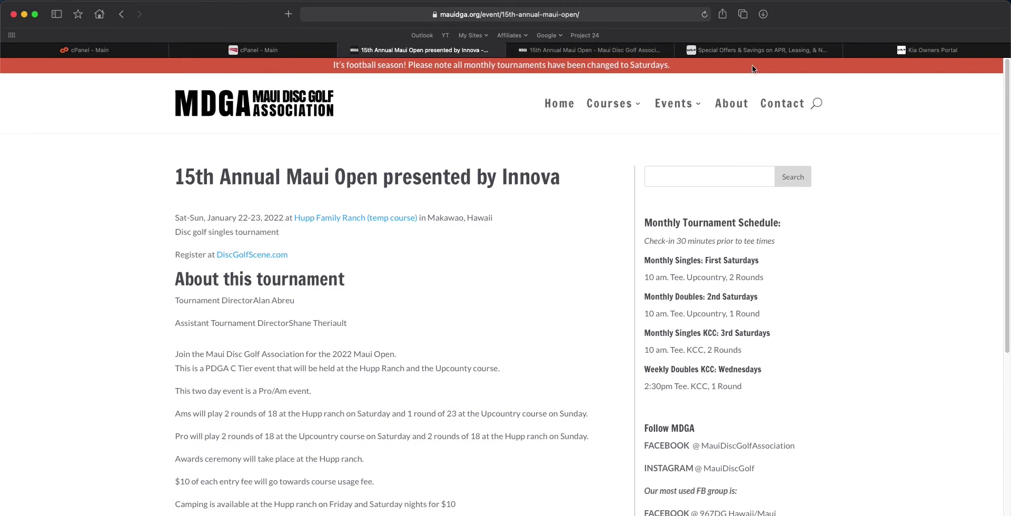
{"action": "left_click", "coordinate": [748, 50]}
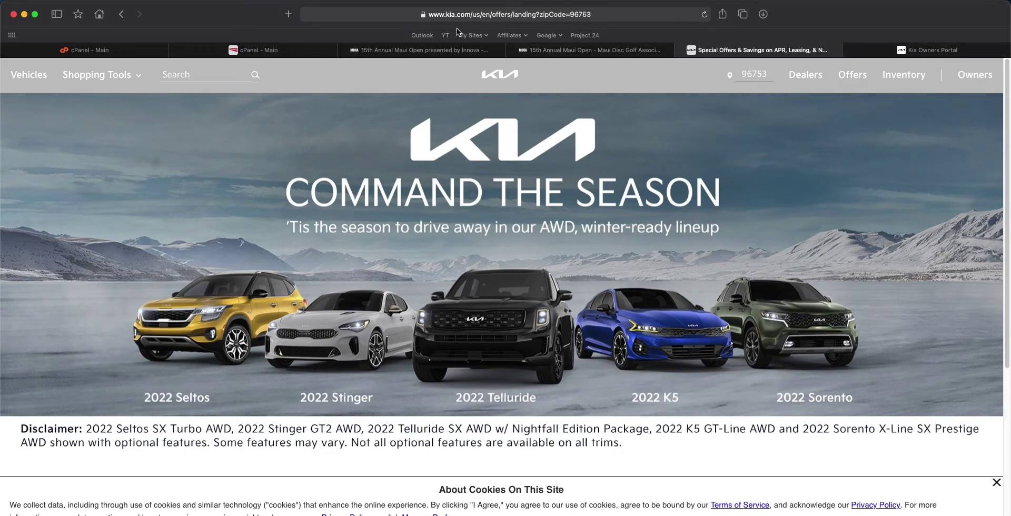
Step: View the Kia Owners Portal, then revisit the live and staging Maui Open event pages
{"action": "left_click", "coordinate": [858, 52]}
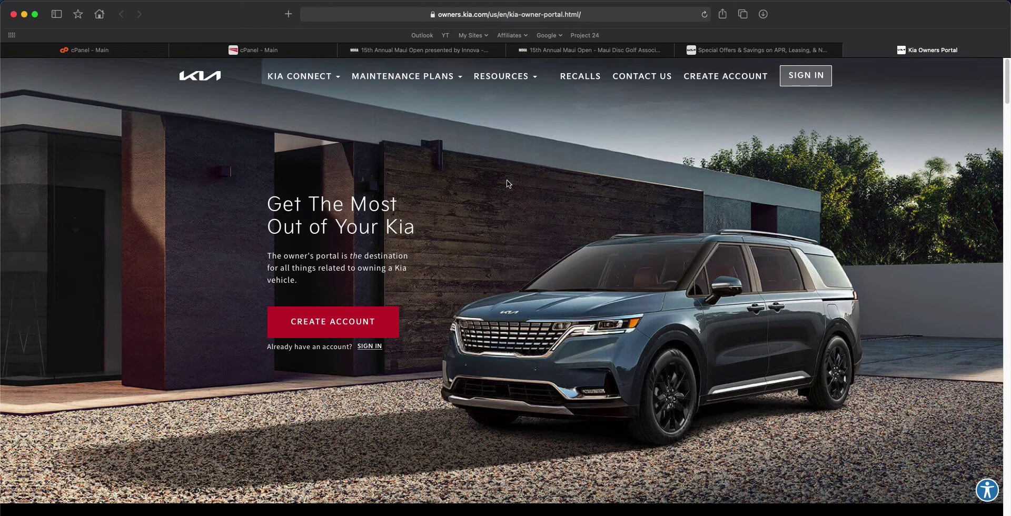
{"action": "left_click", "coordinate": [449, 53]}
{"action": "left_click", "coordinate": [561, 50]}
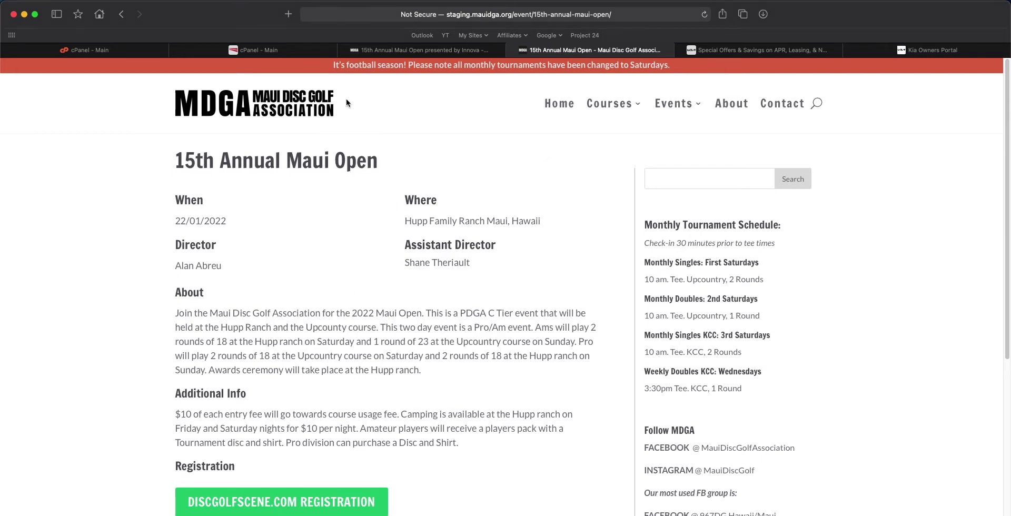
{"action": "left_click", "coordinate": [372, 51]}
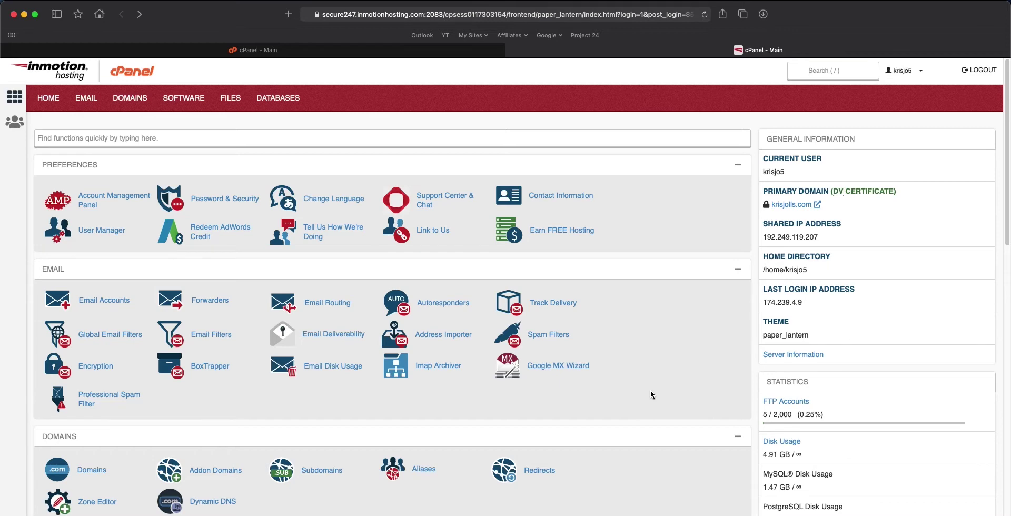
Step: Scroll the InMotion cPanel home down to the Domains, Addon Domains and Subdomains tools
{"action": "scroll", "coordinate": [650, 395], "scroll_direction": "down", "scroll_amount": 5}
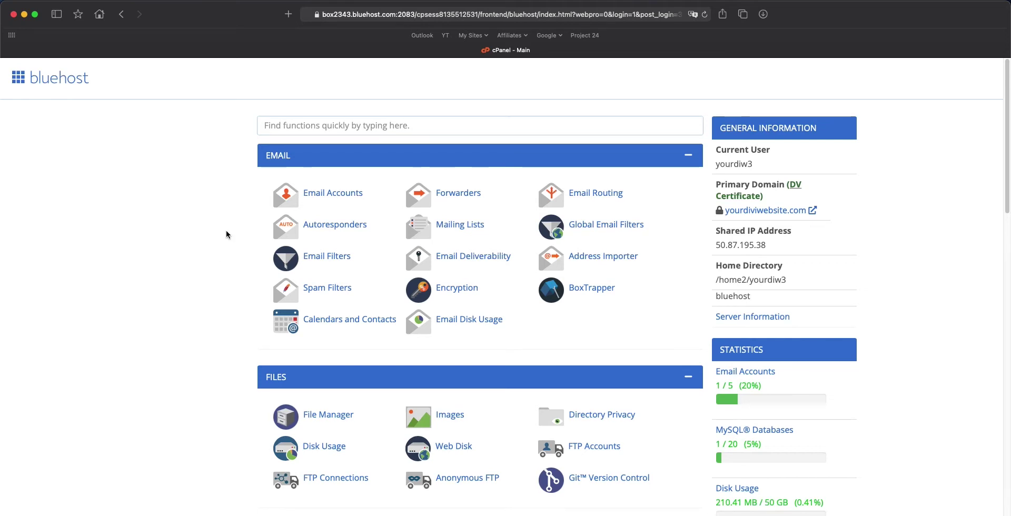
Step: Scroll the Bluehost cPanel dashboard, then go back with Cmd+[ to the Bluehost portal home
{"action": "scroll", "coordinate": [238, 345], "scroll_direction": "down", "scroll_amount": 5}
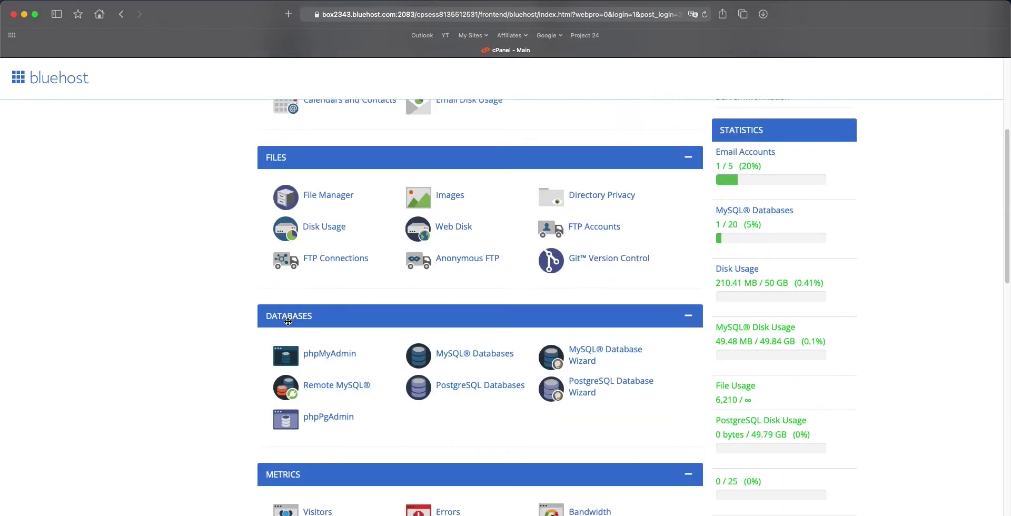
{"action": "scroll", "coordinate": [239, 345], "scroll_direction": "down", "scroll_amount": 15}
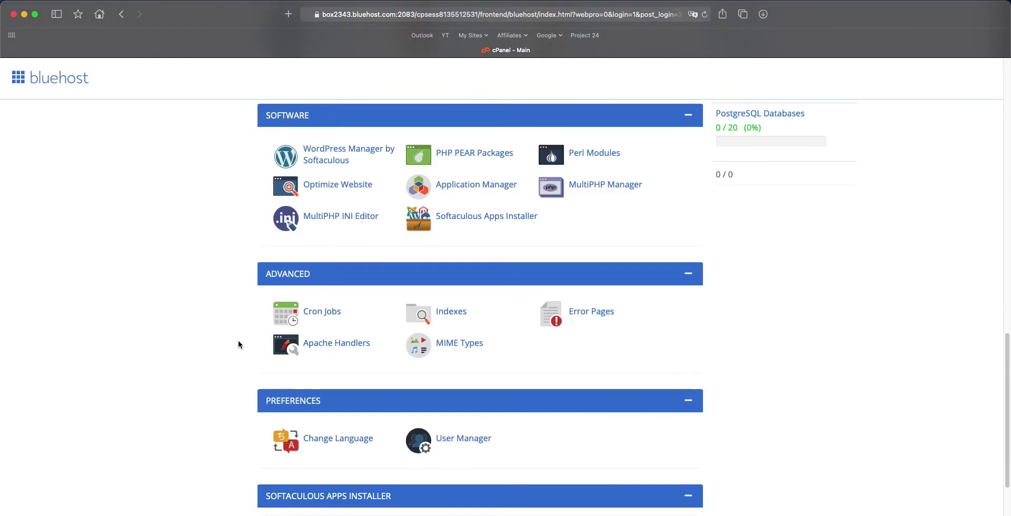
{"action": "scroll", "coordinate": [239, 345], "scroll_direction": "down", "scroll_amount": 2}
{"action": "scroll", "coordinate": [239, 344], "scroll_direction": "up", "scroll_amount": 20}
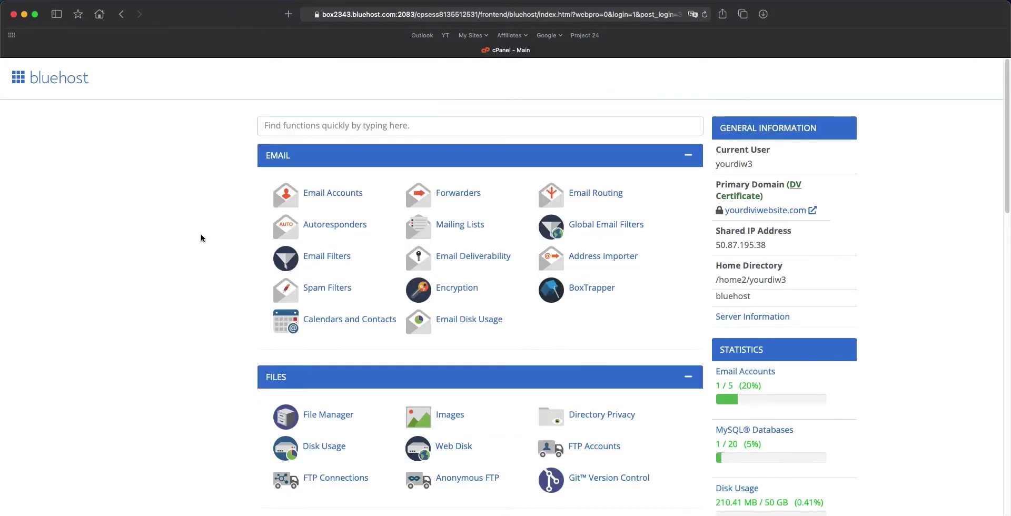
{"action": "key", "text": "super+bracketleft"}
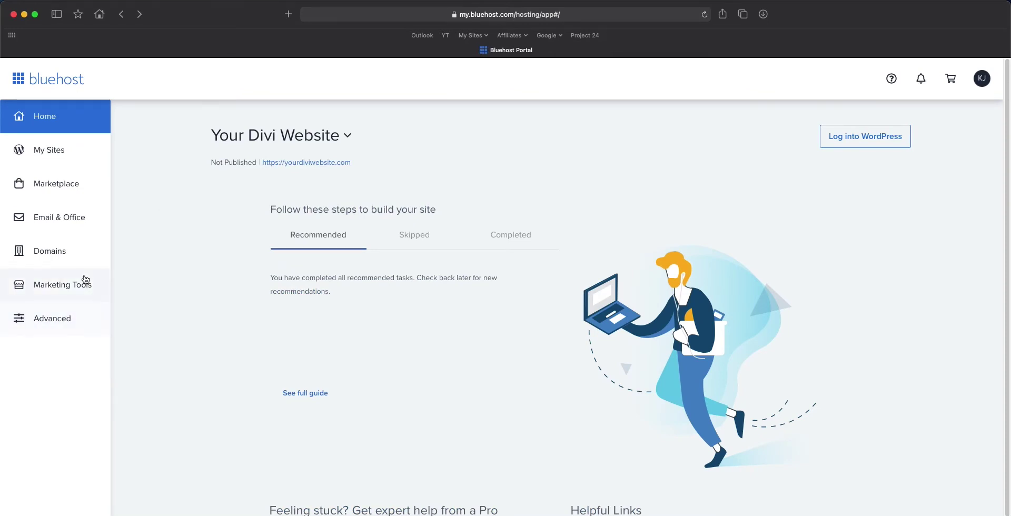
Step: Go to My Domains and expand the Manage dropdown for yourdiviwebsite.com
{"action": "left_click", "coordinate": [48, 256]}
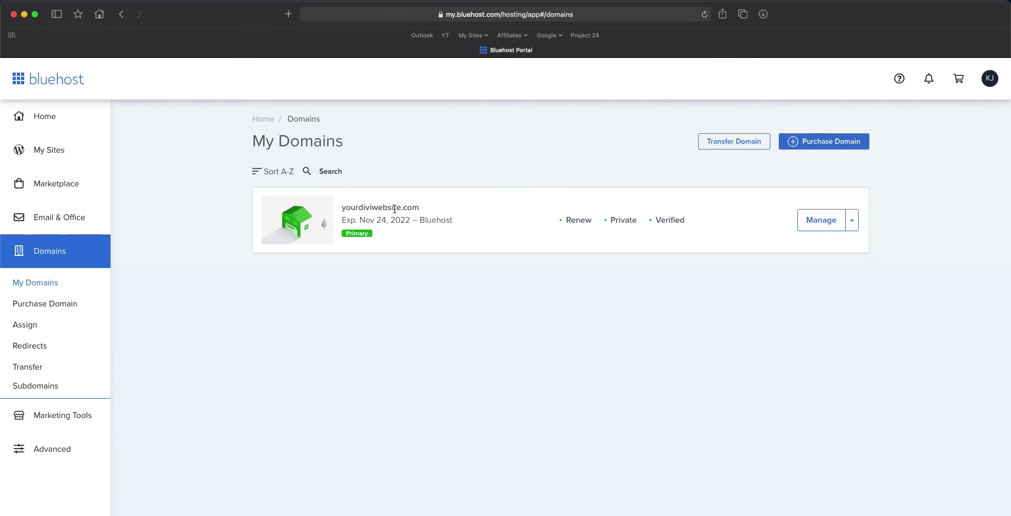
{"action": "left_click", "coordinate": [854, 224]}
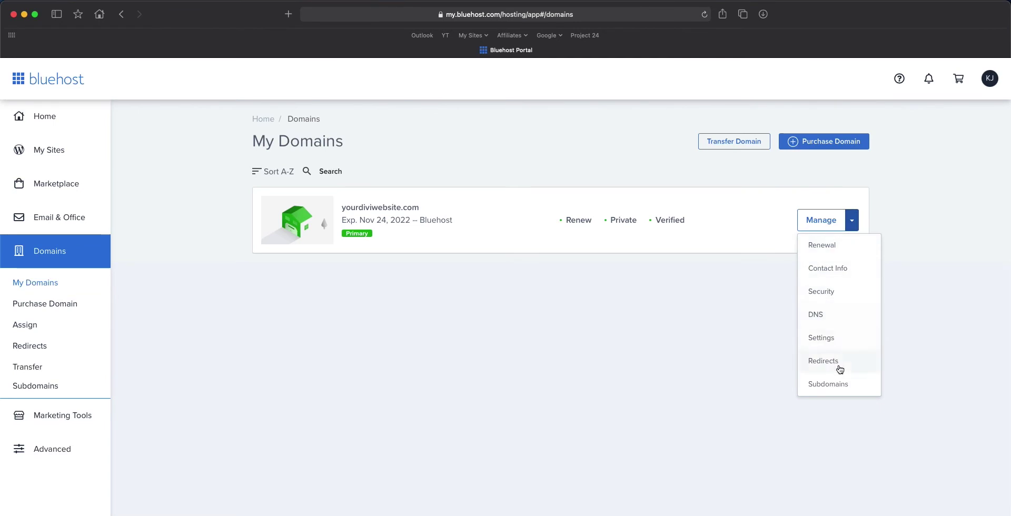
Step: Pick Subdomains from the Manage menu and start adding a subdomain
{"action": "left_click", "coordinate": [842, 385]}
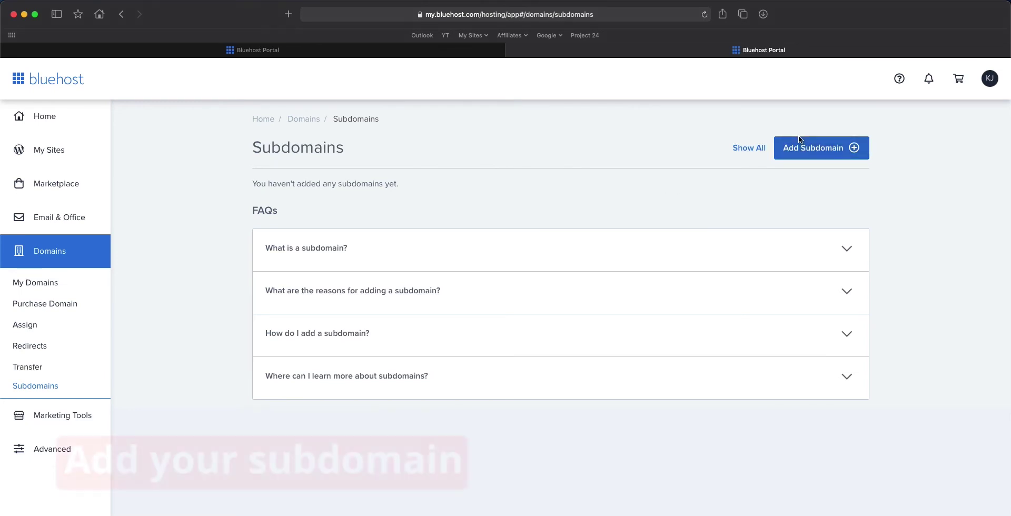
{"action": "left_click", "coordinate": [804, 148]}
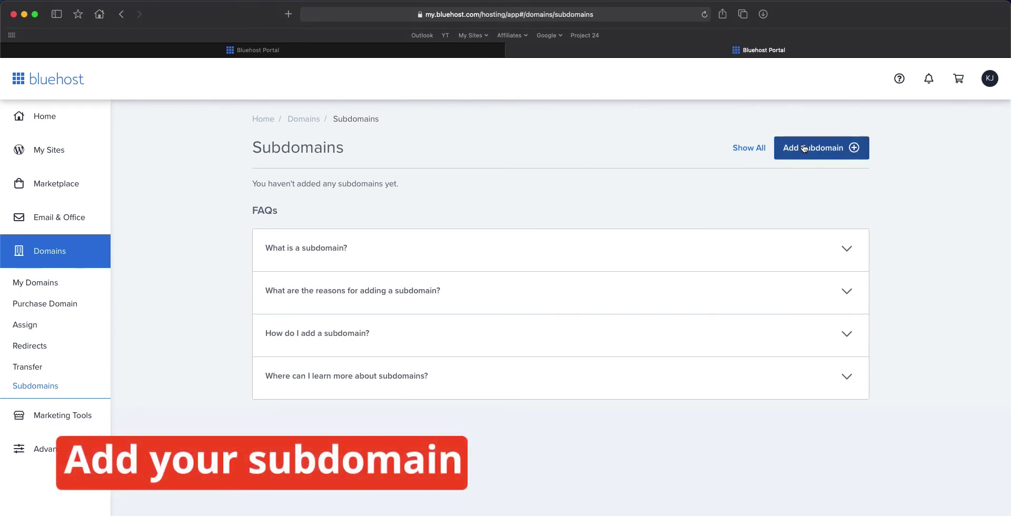
Step: Create subdomain 'staging' on yourdiviwebsite.com with its default public_html/staging-yourdiviwebsite-com folder
{"action": "left_click", "coordinate": [447, 219]}
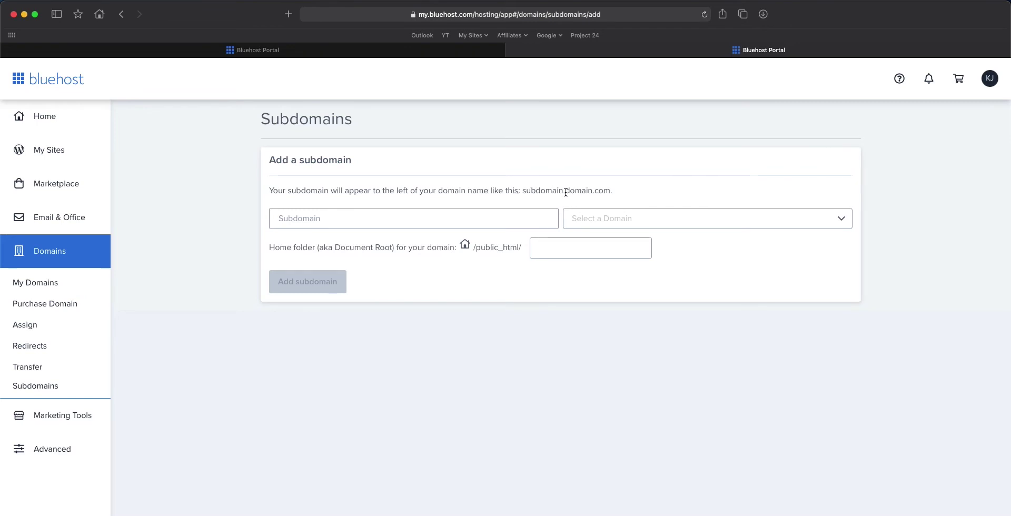
{"action": "left_click", "coordinate": [408, 222]}
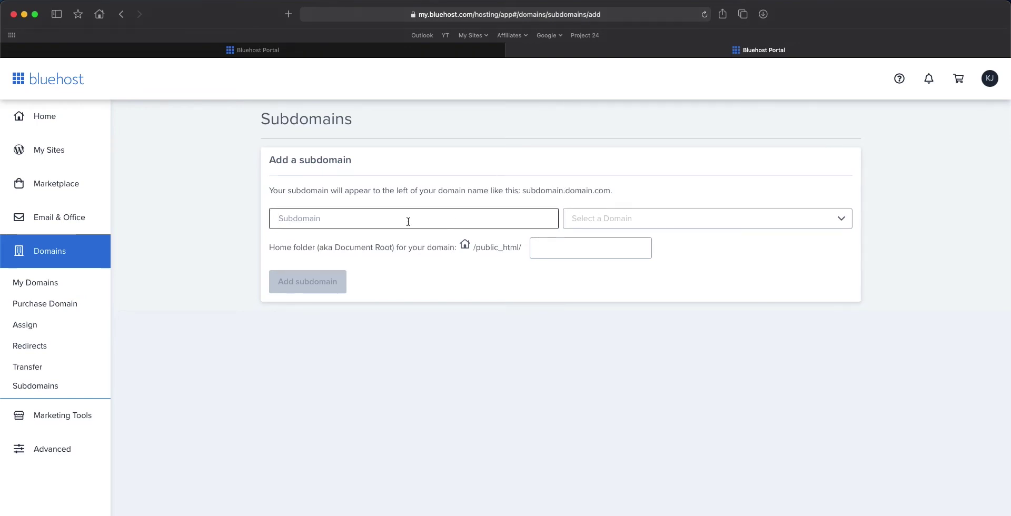
{"action": "type", "text": "staging"}
{"action": "left_click", "coordinate": [609, 218]}
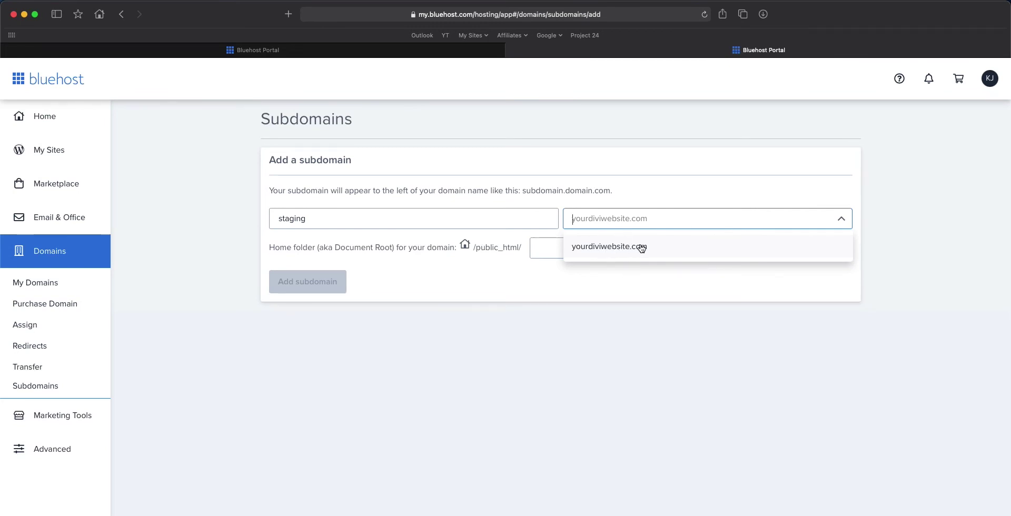
{"action": "left_click", "coordinate": [598, 250]}
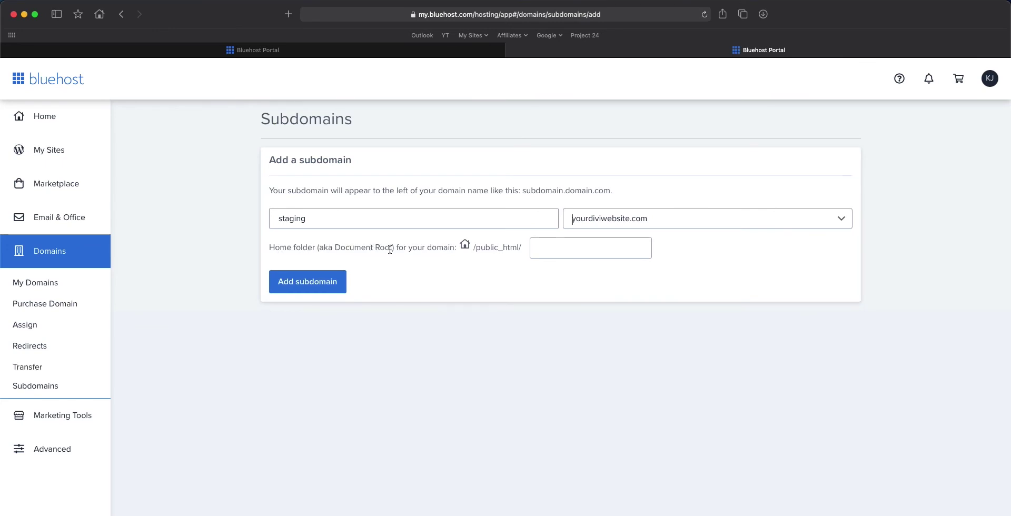
{"action": "left_click", "coordinate": [547, 248]}
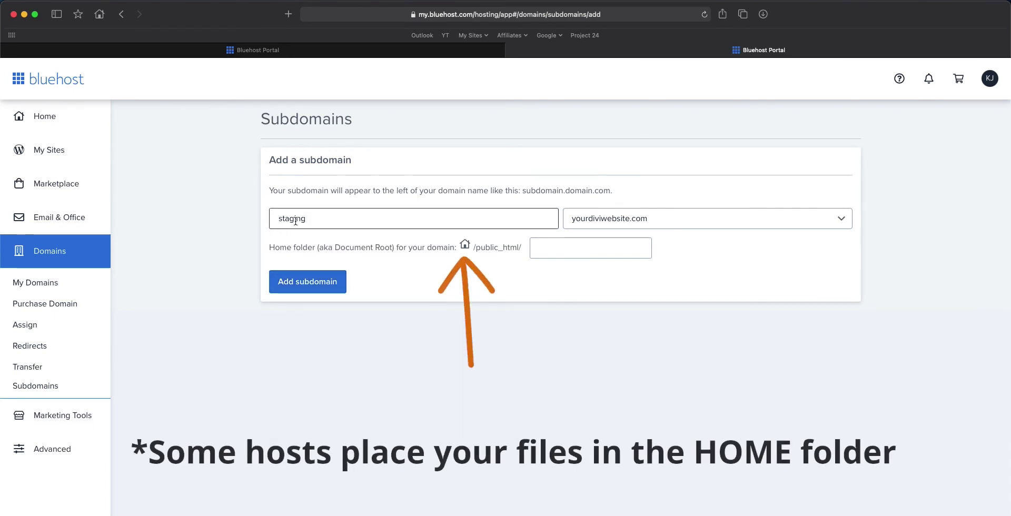
{"action": "left_click", "coordinate": [305, 282]}
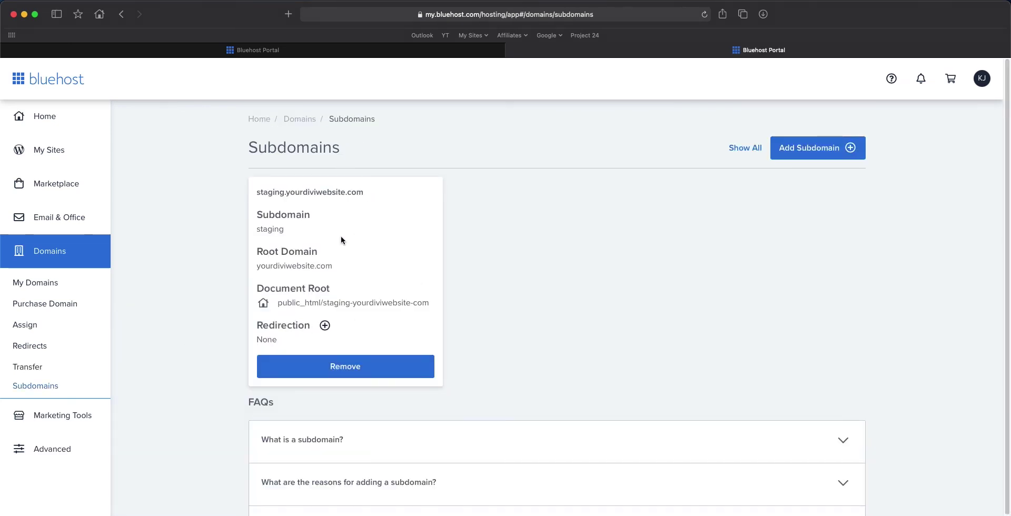
Step: Check the staging.yourdiviwebsite.com card shows document root public_html/staging-yourdiviwebsite-com
{"action": "scroll", "coordinate": [181, 383], "scroll_direction": "down", "scroll_amount": 1}
{"action": "scroll", "coordinate": [181, 382], "scroll_direction": "up", "scroll_amount": 1}
Step: Open the Bluehost cPanel dashboard from the Advanced section
{"action": "left_click", "coordinate": [65, 451]}
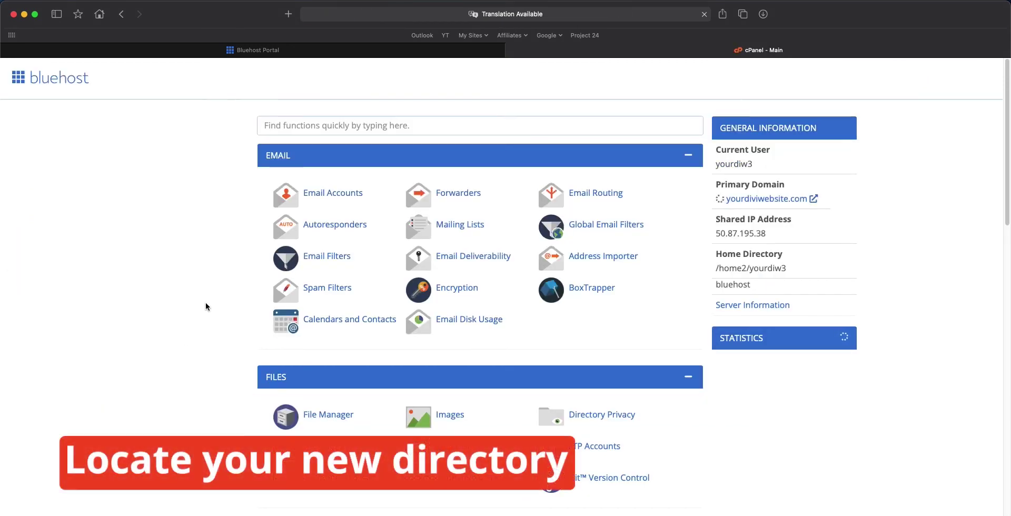
{"action": "scroll", "coordinate": [219, 396], "scroll_direction": "down", "scroll_amount": 4}
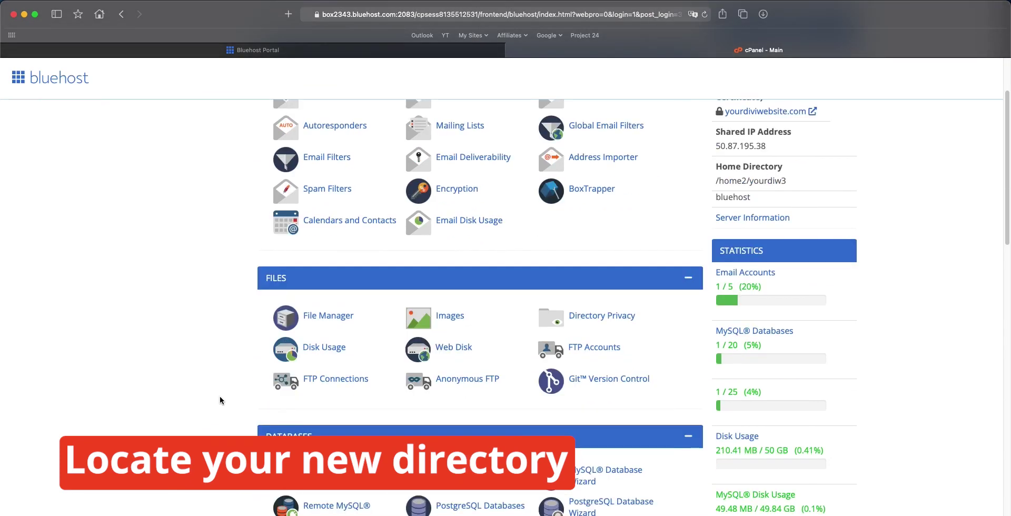
{"action": "scroll", "coordinate": [219, 396], "scroll_direction": "up", "scroll_amount": 2}
{"action": "scroll", "coordinate": [219, 396], "scroll_direction": "up", "scroll_amount": 2}
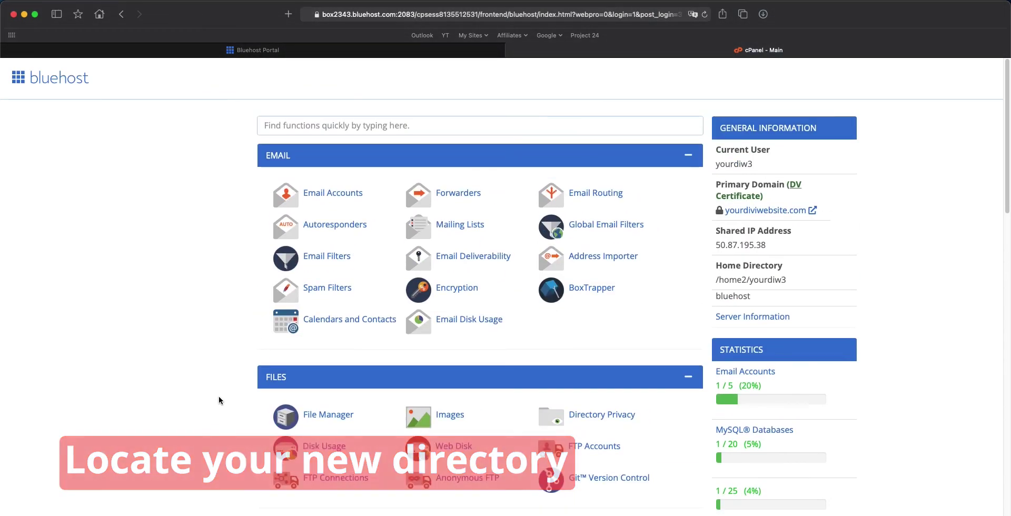
Step: Launch File Manager and open public_html to find the staging-yourdiviwebsite-com folder
{"action": "left_click", "coordinate": [326, 416]}
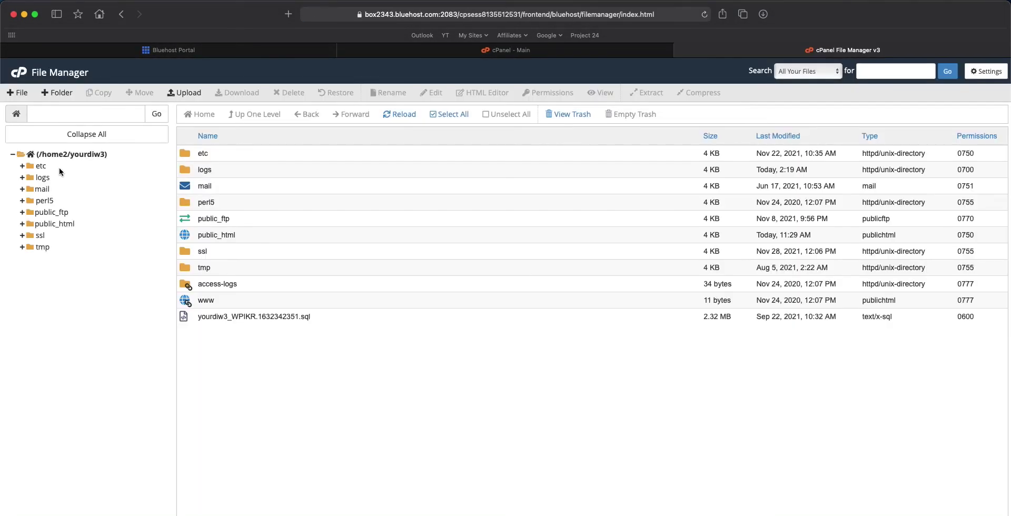
{"action": "left_click", "coordinate": [210, 236]}
{"action": "left_click", "coordinate": [210, 236]}
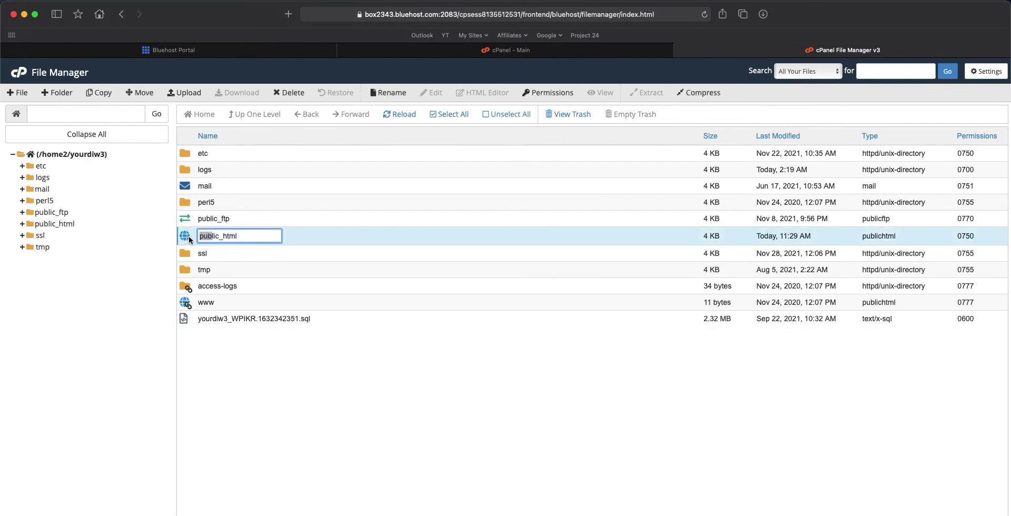
{"action": "double_click", "coordinate": [188, 239]}
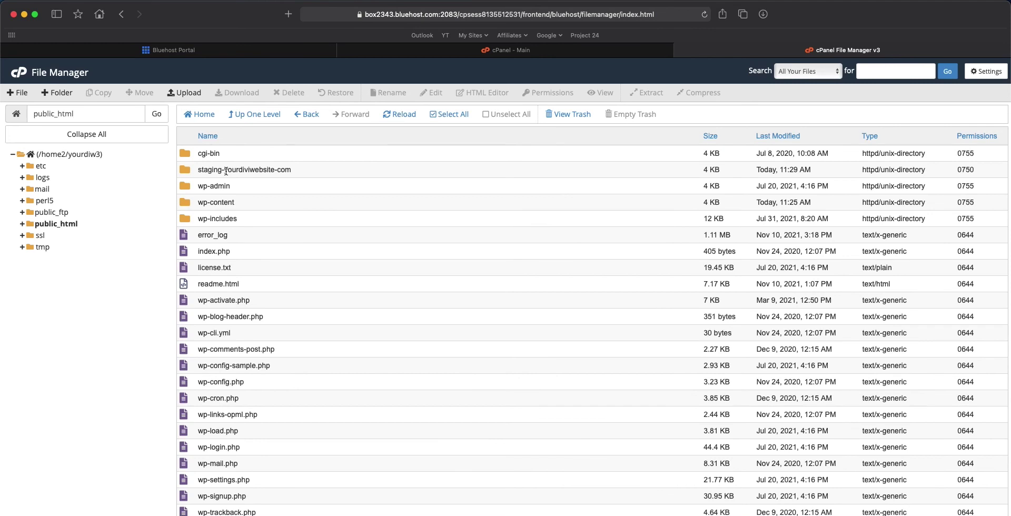